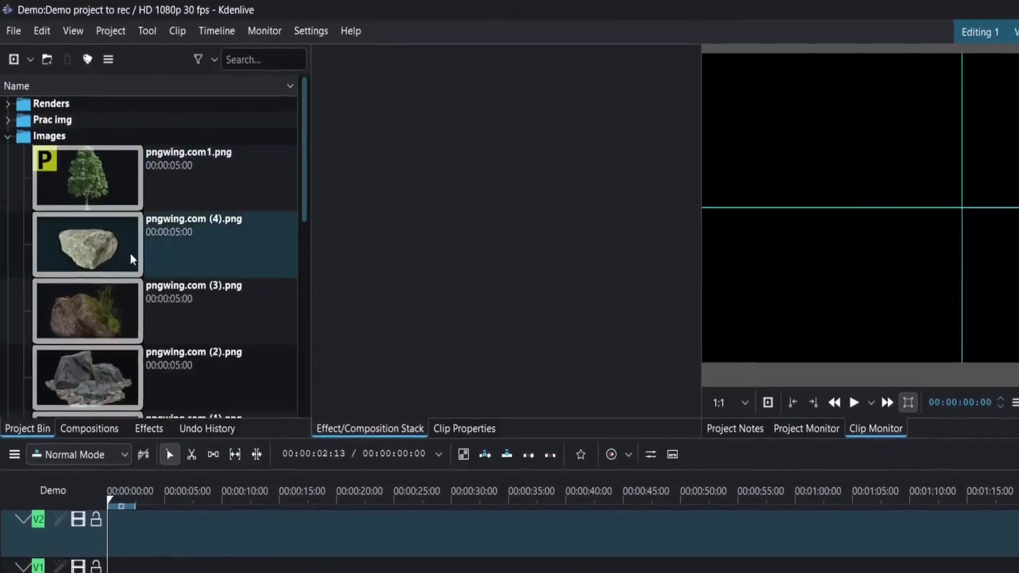
Step: Place the forest image at the start of V1 and the green-screen cameraman image on V2
scroll(139, 261, down, 4)
drag(141, 262, 204, 572)
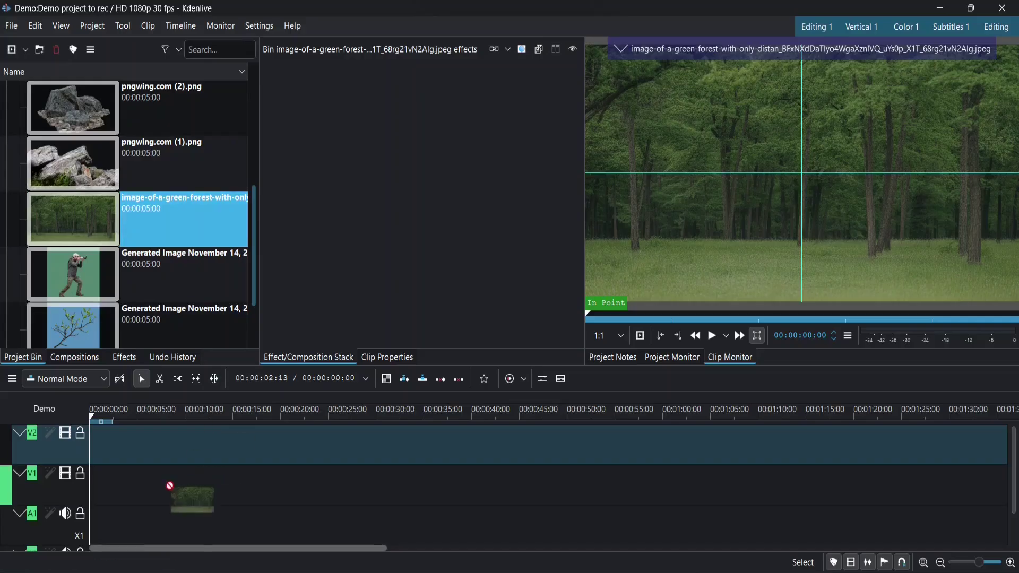
drag(170, 486, 97, 483)
click(137, 491)
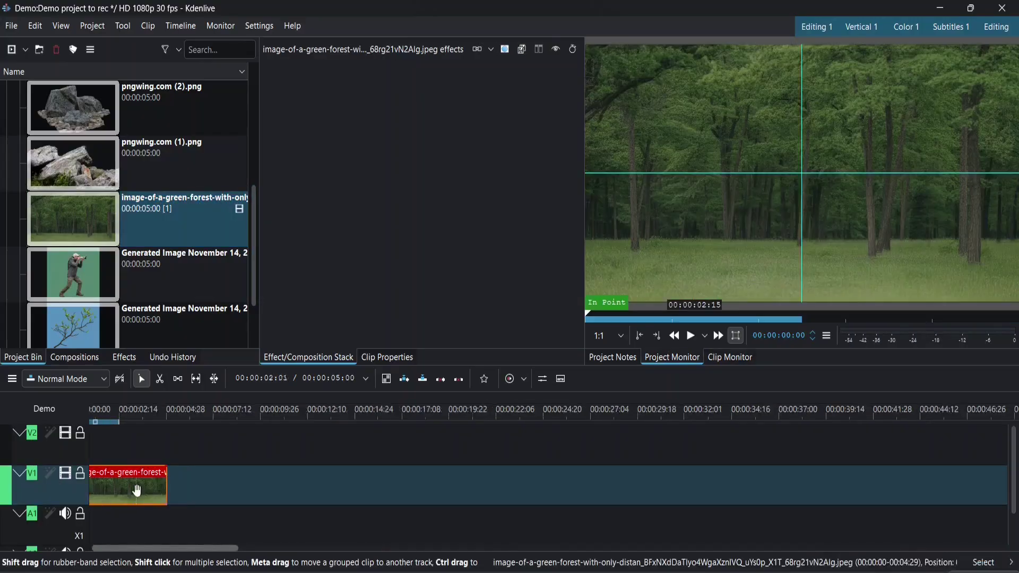
scroll(137, 491, up, 2)
click(171, 279)
drag(170, 280, 44, 477)
Step: Apply Chroma Key: Advanced to the cameraman clip and sample the green backdrop
click(125, 356)
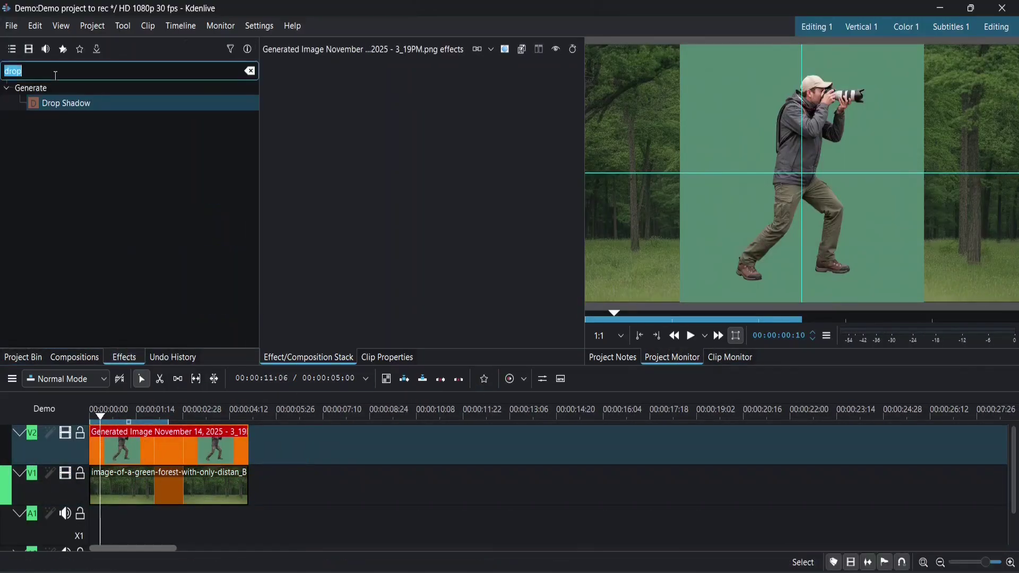
key(BackSpace)
text(adva)
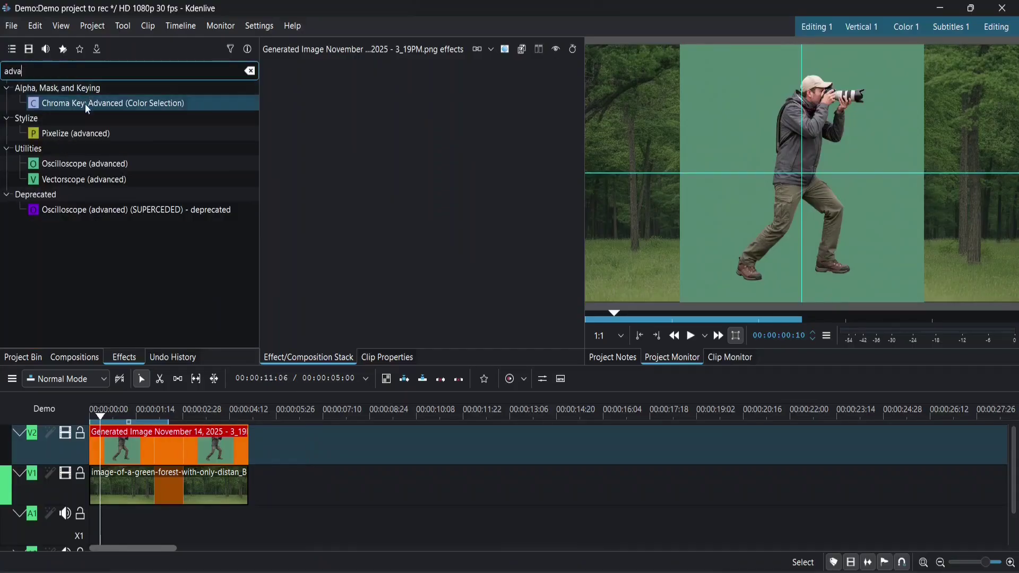
drag(87, 107, 350, 206)
click(576, 234)
click(721, 172)
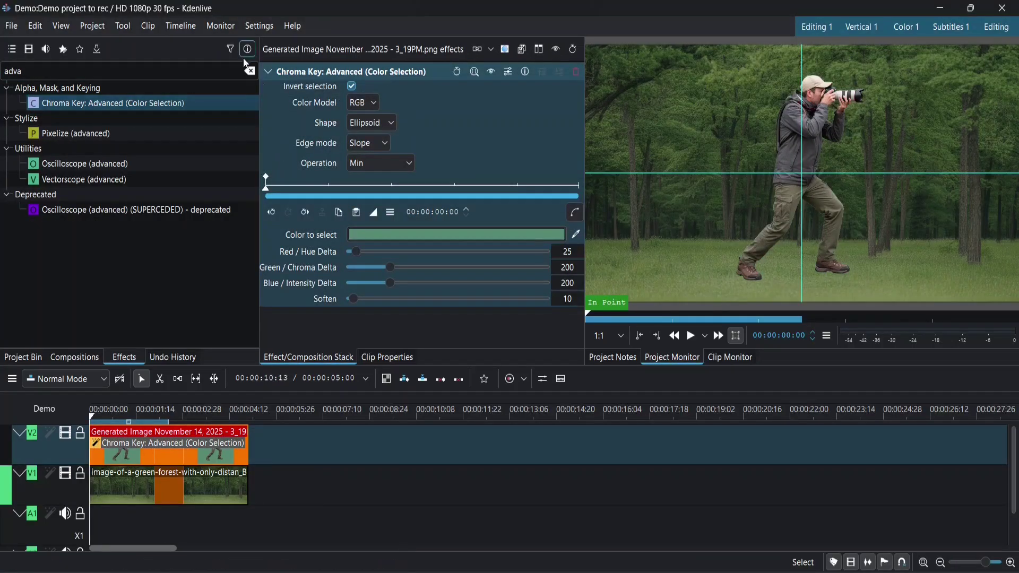
Step: Remove the chroma key from the timeline clip and add Transform to scale the cameraman to 35%
click(24, 356)
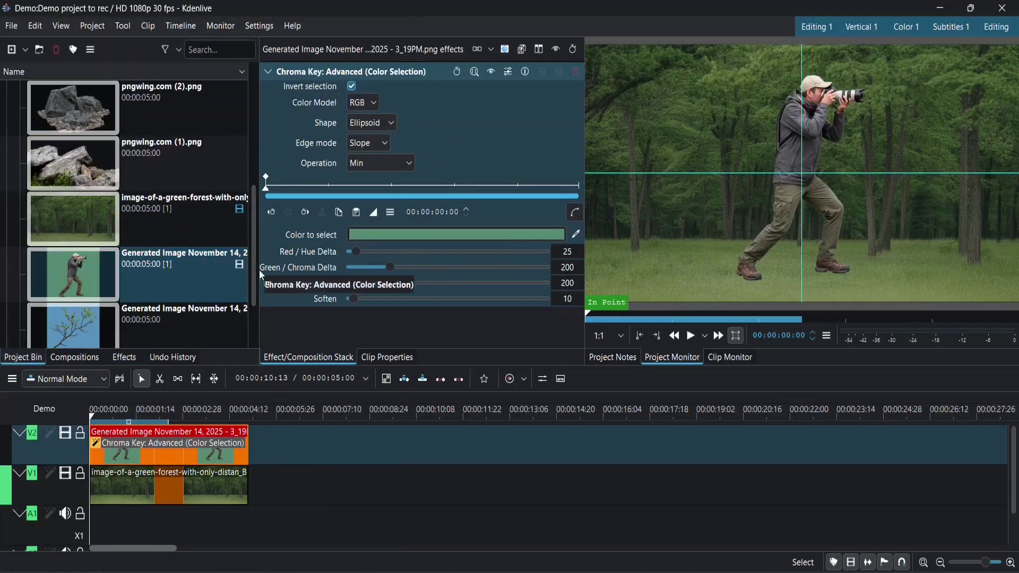
click(576, 73)
click(164, 440)
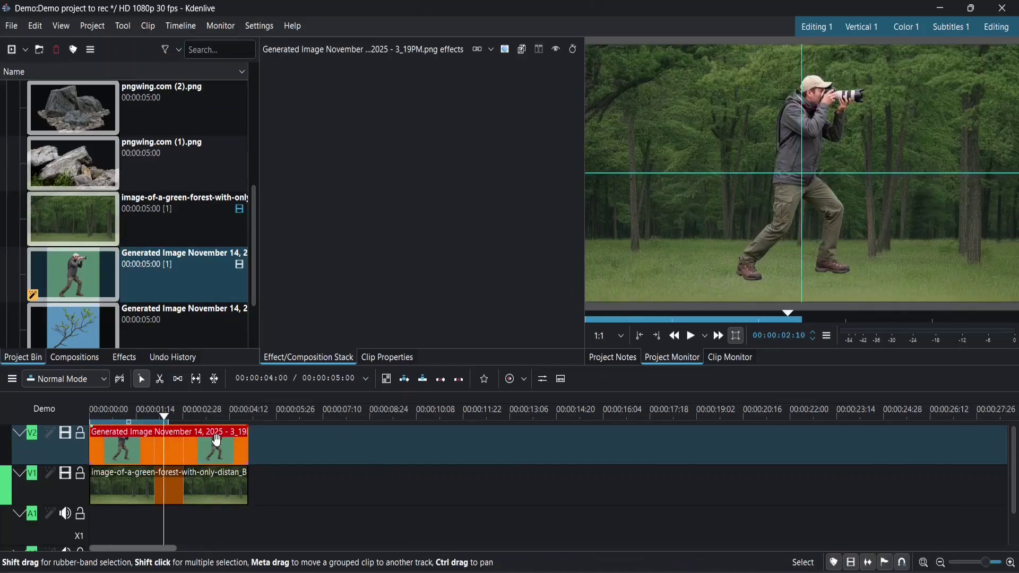
click(492, 380)
click(493, 413)
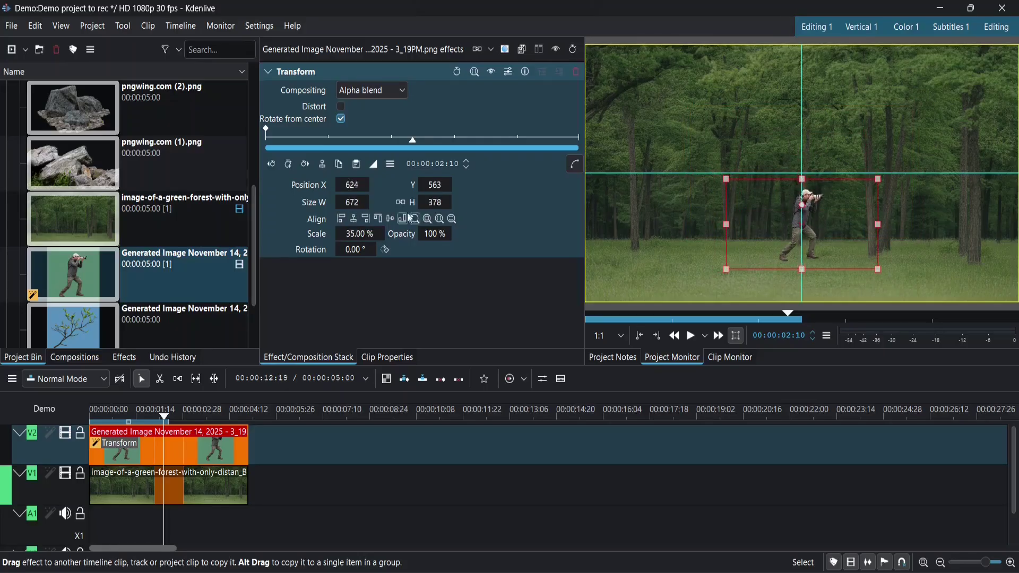
Step: Mirror the cameraman with the Flippo effect and start a new title clip
click(268, 71)
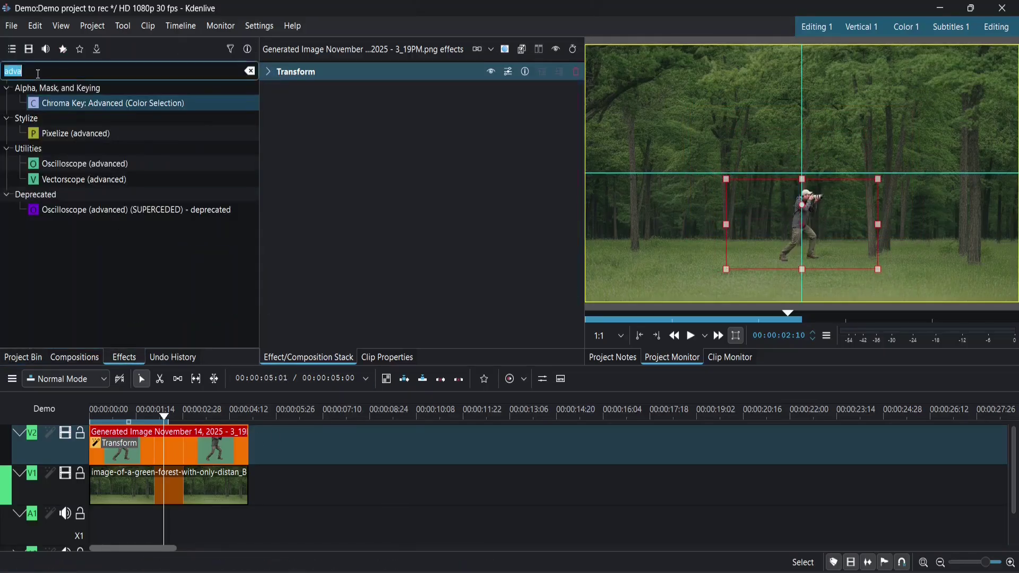
text(flip)
drag(69, 134, 360, 182)
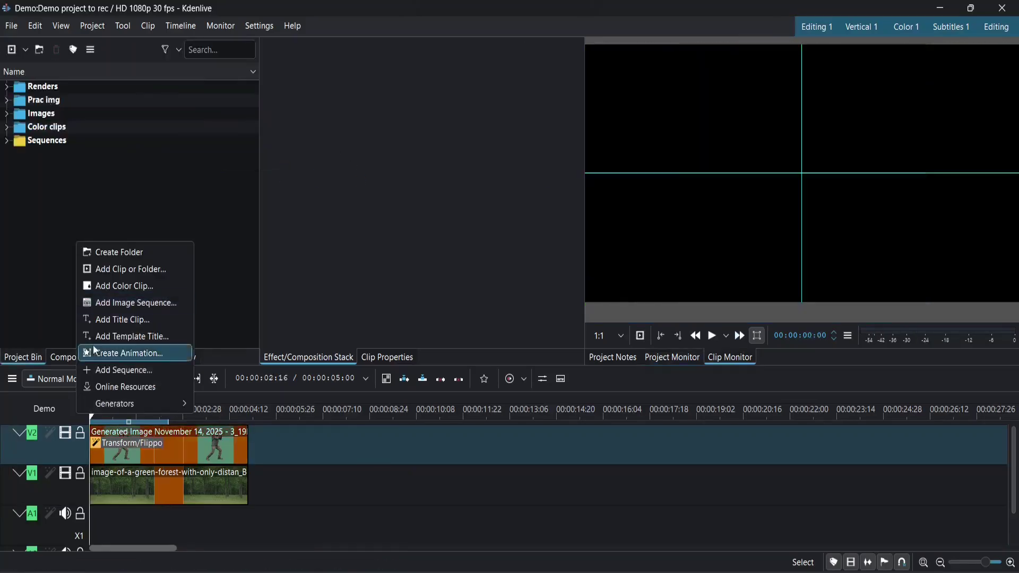
click(107, 320)
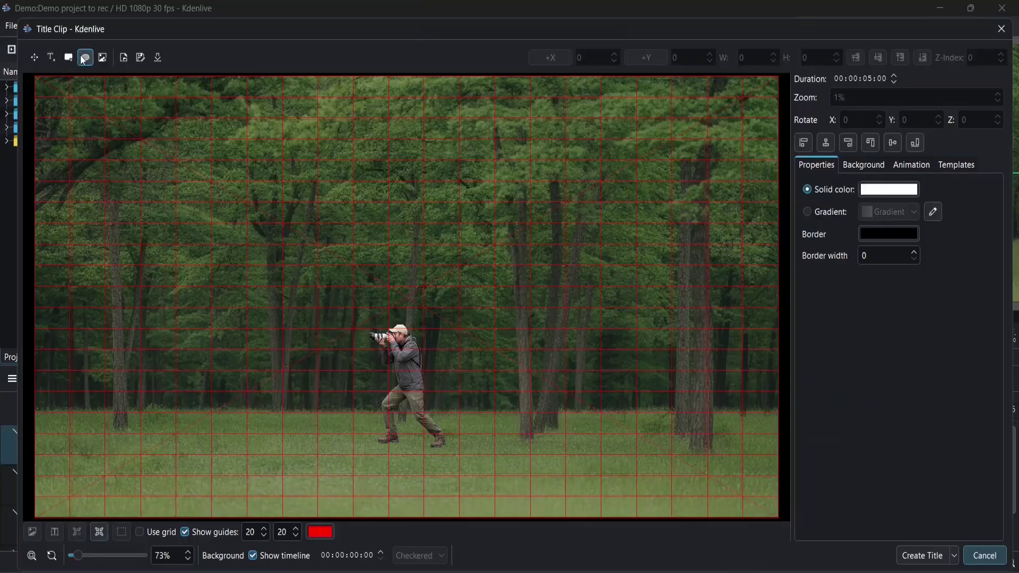
Step: Set the ellipse fill colour to black with alpha 0
click(889, 189)
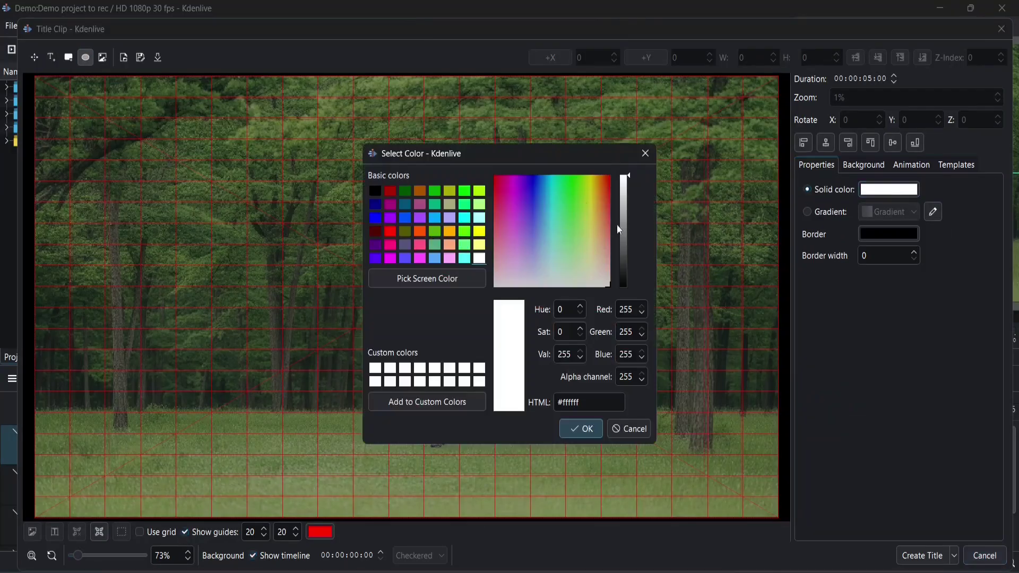
drag(618, 230, 620, 287)
double_click(626, 377)
text(00)
key(Return)
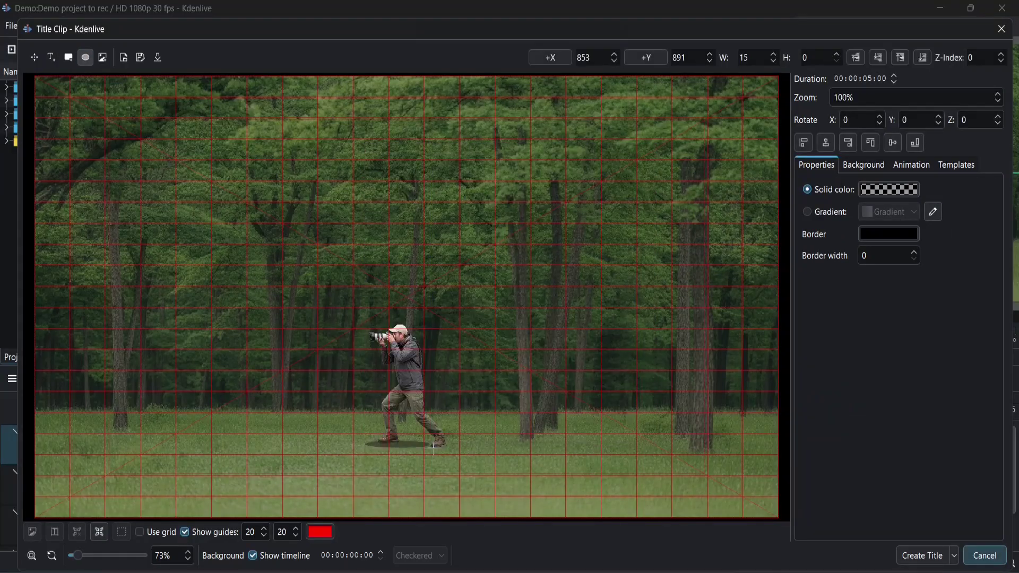
Step: Resize the shadow ellipse to 228×27 at 854, 886 beneath the cameraman's feet
scroll(454, 451, up, 6)
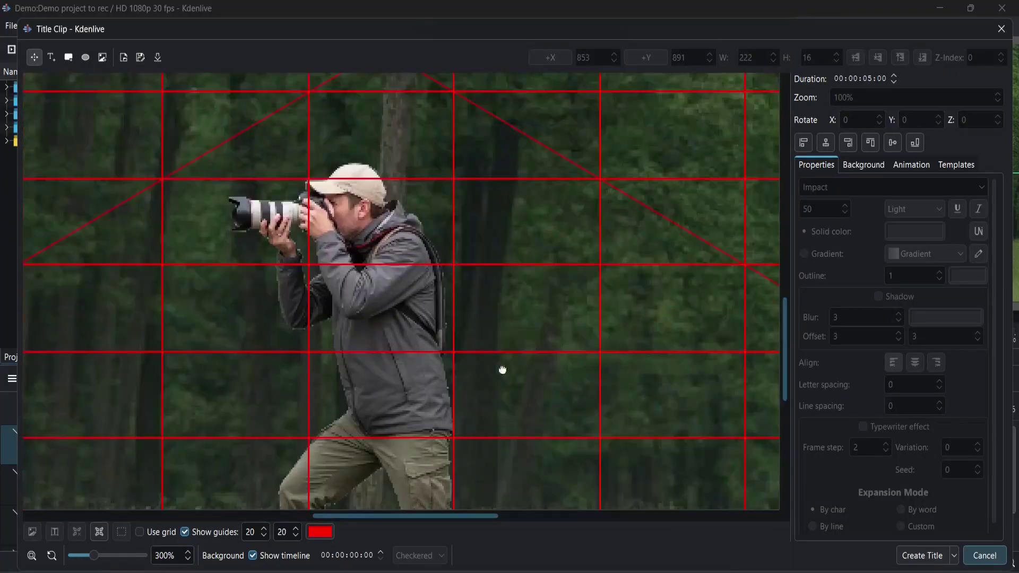
scroll(502, 370, down, 5)
click(423, 396)
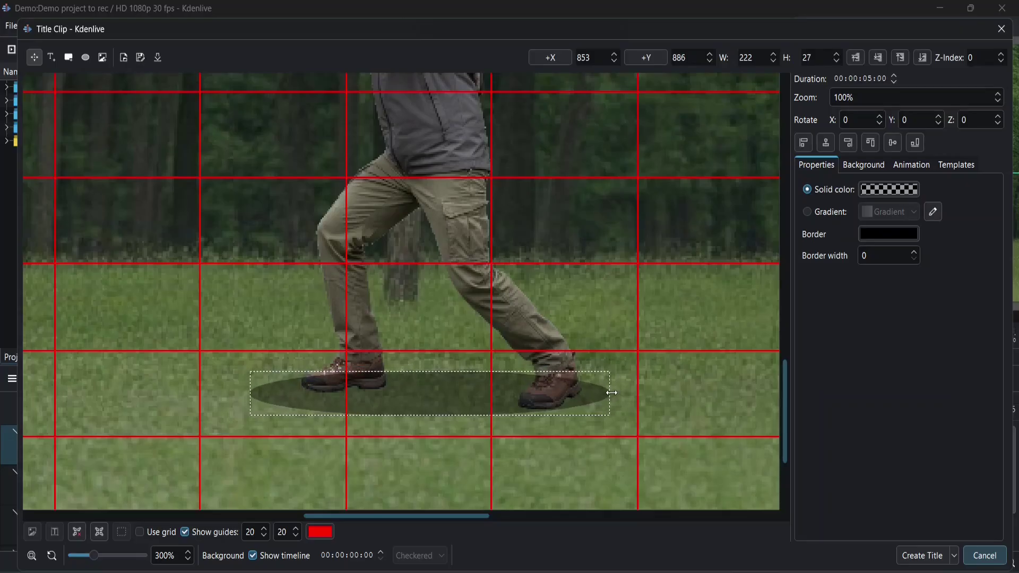
drag(253, 395, 250, 395)
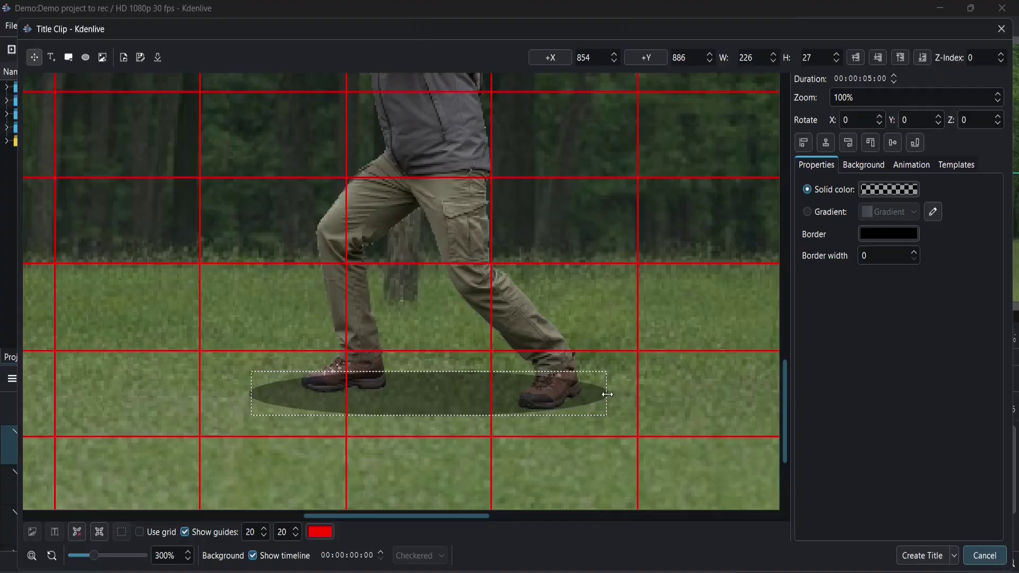
drag(614, 395, 617, 395)
scroll(474, 371, down, 3)
scroll(473, 371, down, 1)
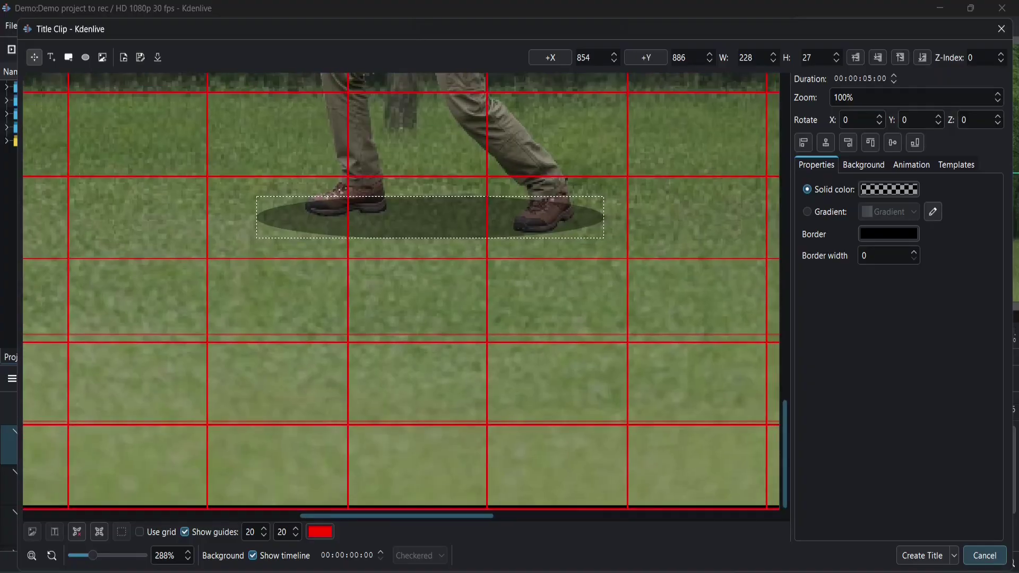
Step: Create the Shadow title clip and apply BoxBlur to it
click(917, 556)
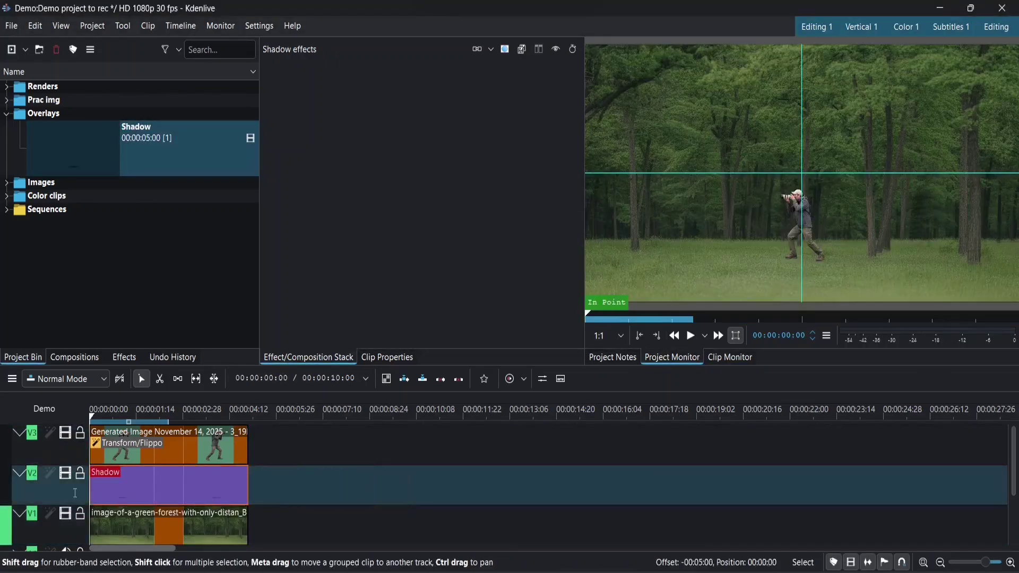
click(124, 357)
text(box)
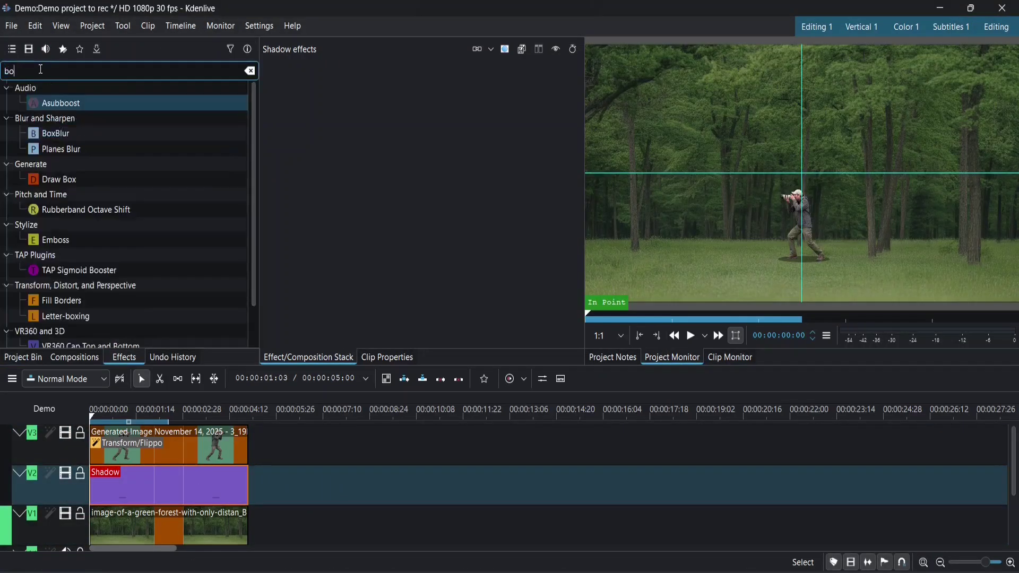
double_click(56, 101)
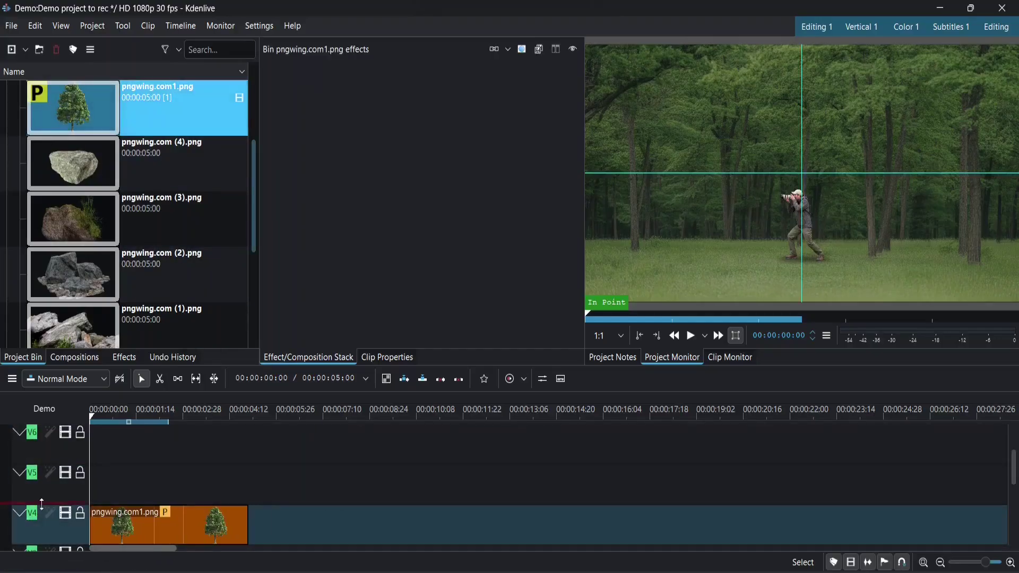
Step: Add Transform to the V4 tree clip, moving it left at 89.17% scale
scroll(91, 283, down, 1)
click(159, 460)
click(484, 379)
click(504, 411)
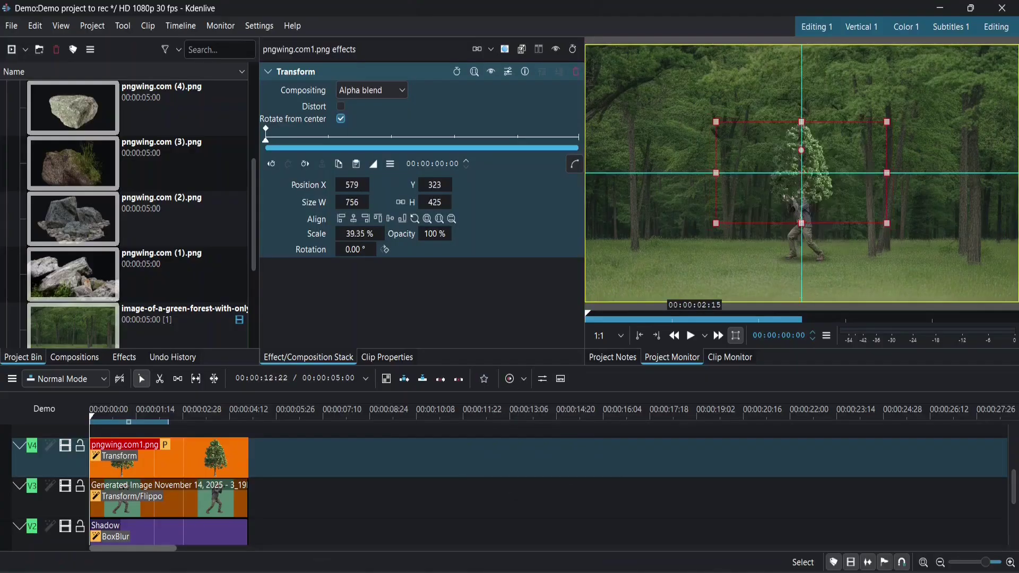
drag(881, 175, 817, 274)
drag(666, 238, 673, 234)
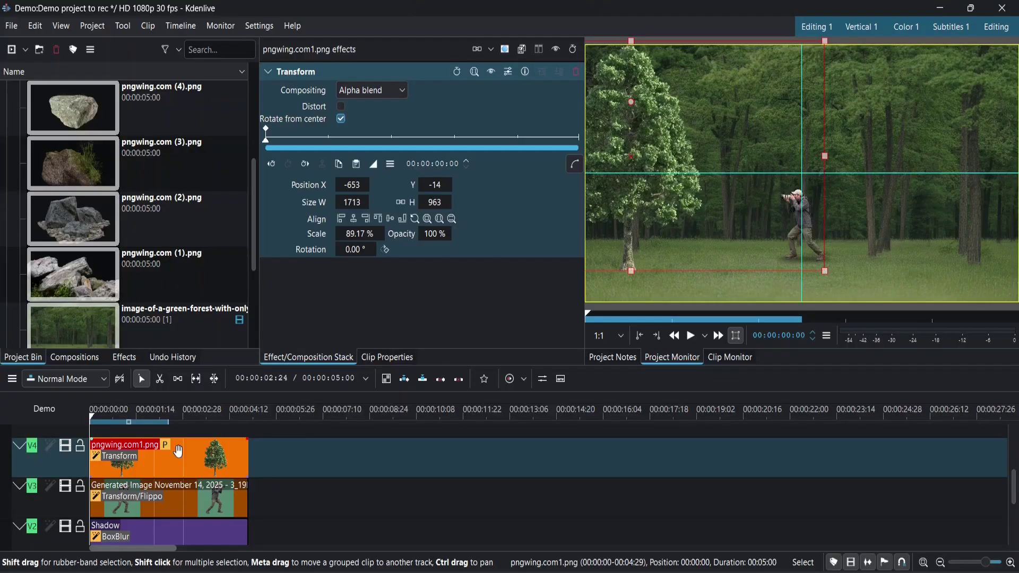
Step: Duplicate the tree onto V5 and place it on the right with Position X 815
drag(179, 452, 169, 431)
double_click(352, 185)
text(815)
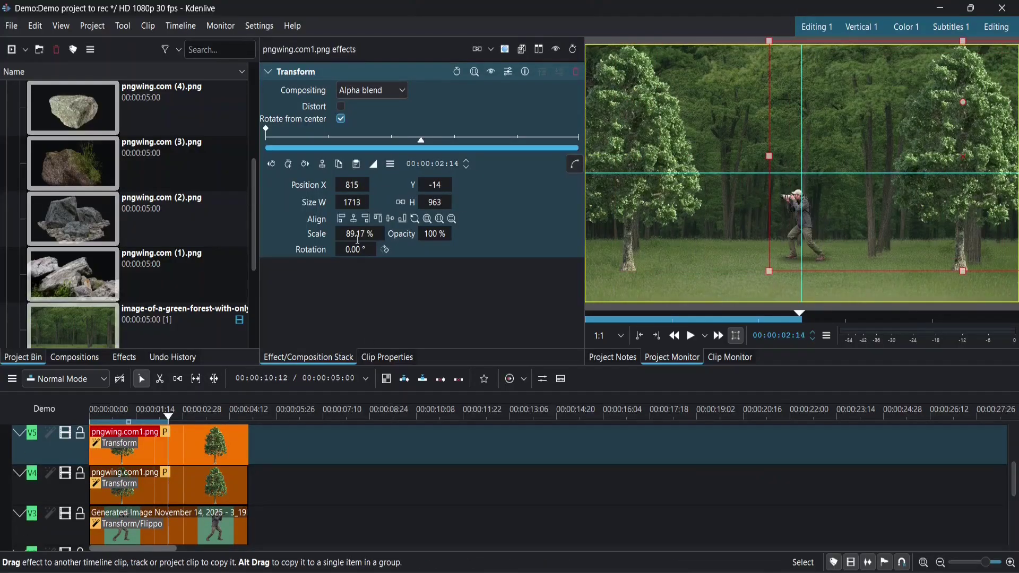
scroll(357, 239, up, 10)
drag(878, 211, 894, 222)
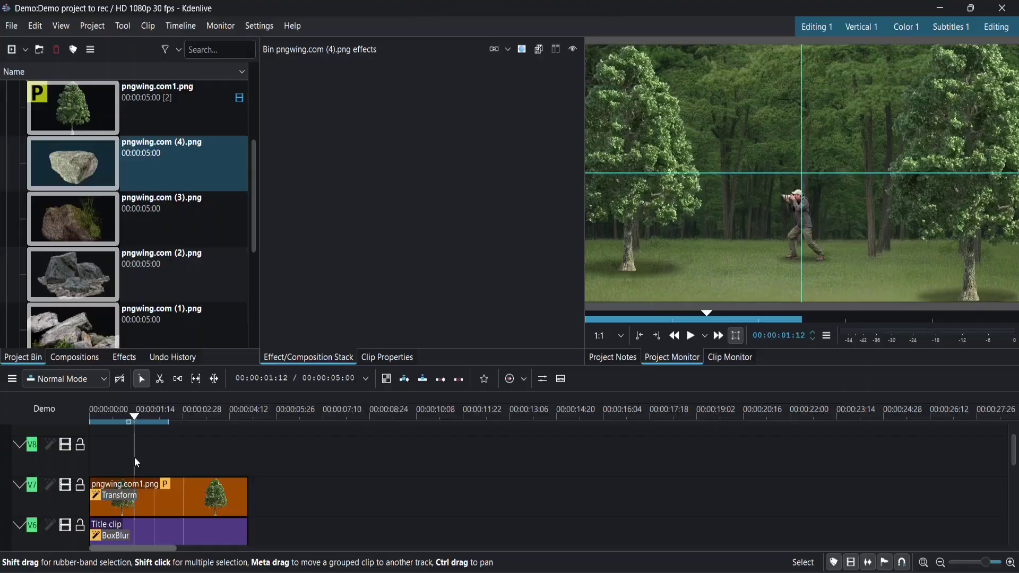
Step: Rearrange the Project Notes and clip monitor panels, then accept the Clip Problems report to load Demo
drag(612, 357, 766, 318)
drag(732, 358, 441, 362)
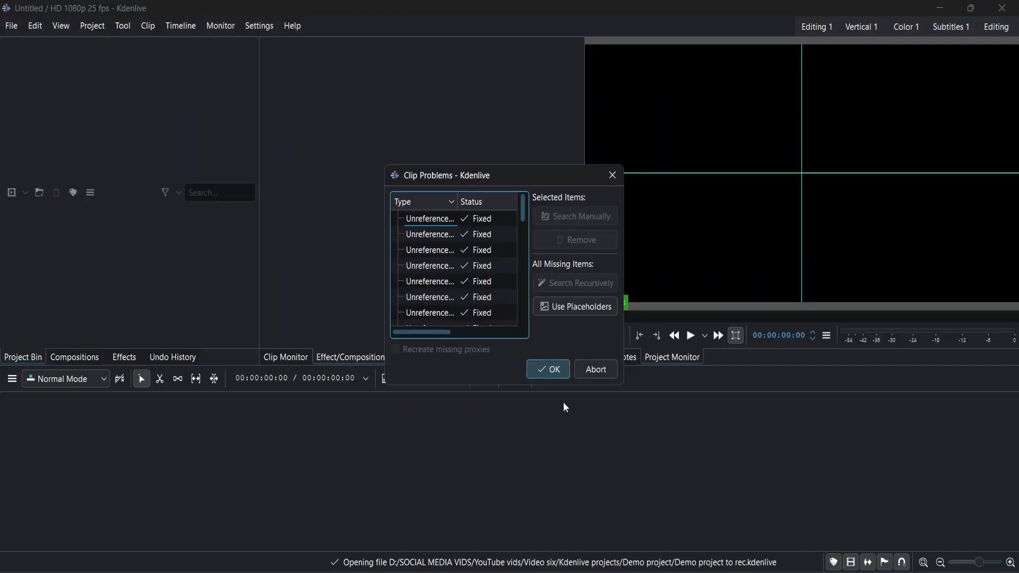
click(553, 374)
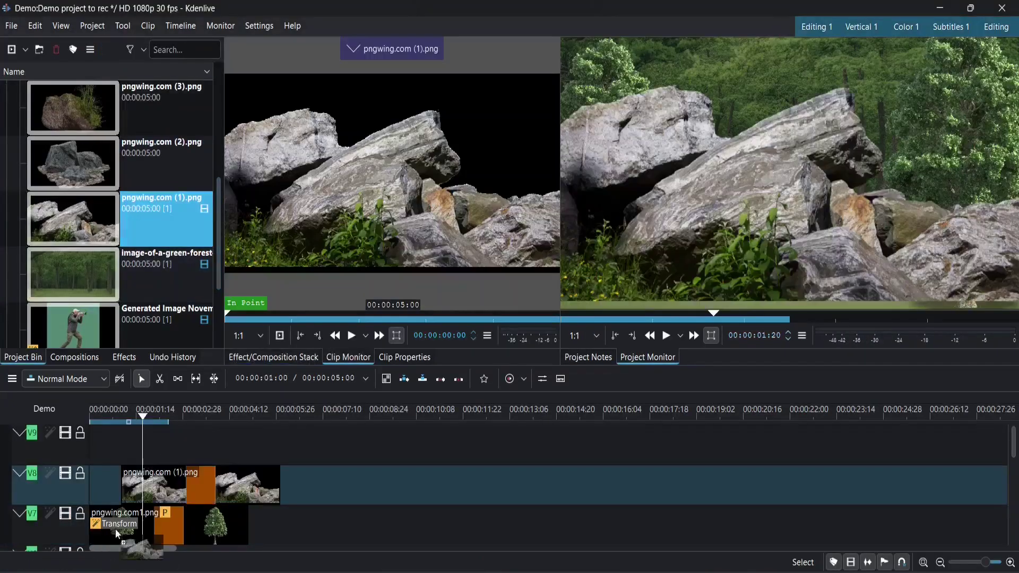
Step: Move the V8 rock pile to the lower left and drop pngwing.com (2).png onto V9
click(127, 491)
drag(828, 222, 628, 297)
click(162, 154)
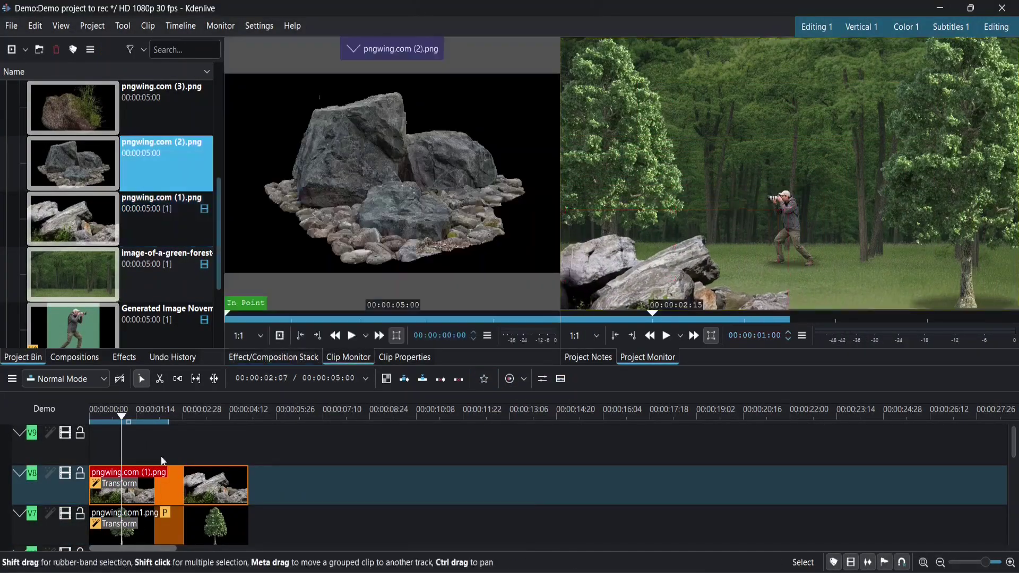
drag(162, 461, 106, 443)
Step: Give the V9 rock a Transform at 99.72% scale, reposition it, and select both rock clips
click(484, 379)
click(526, 412)
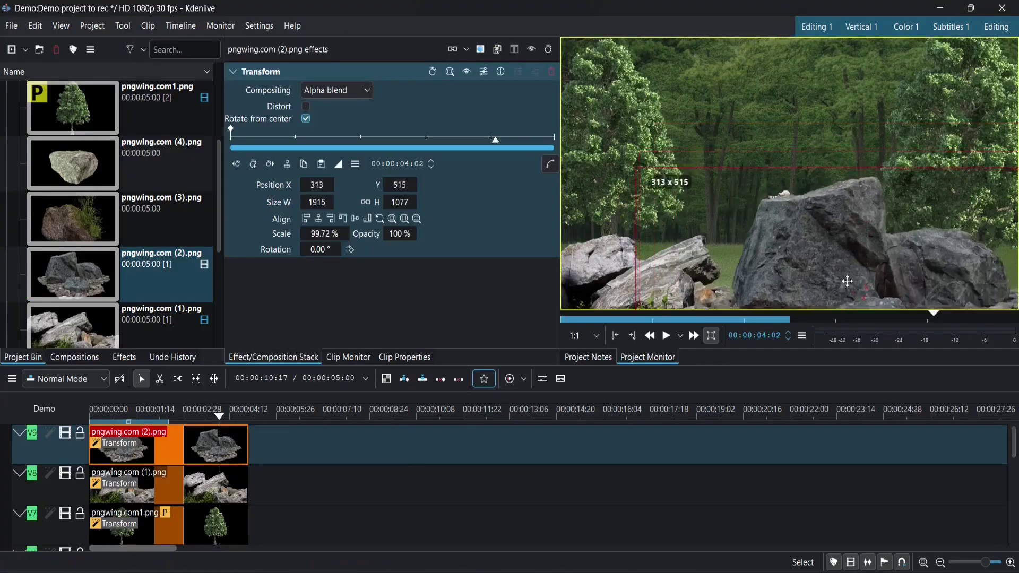
drag(847, 281, 764, 266)
click(127, 486)
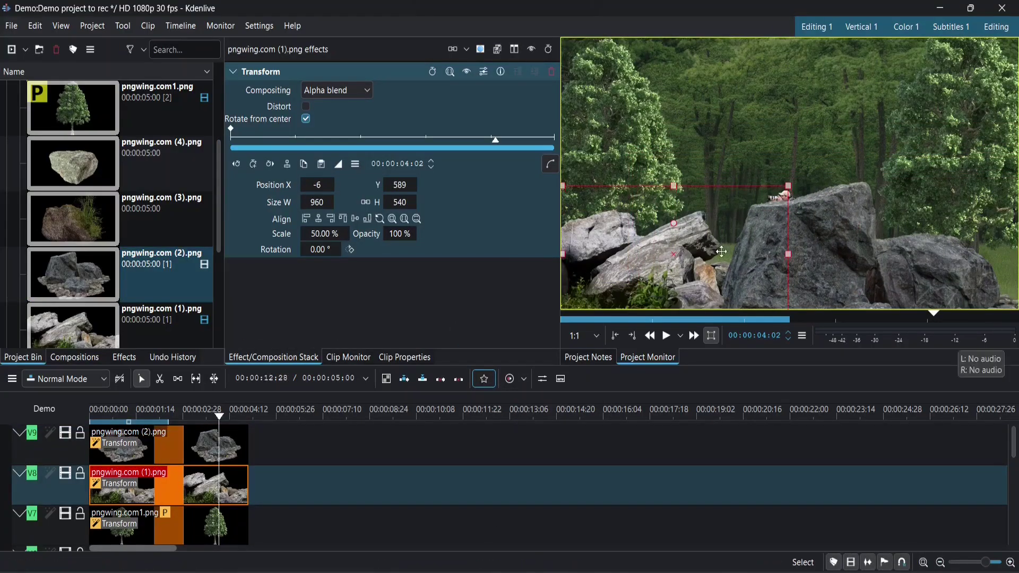
shift+click(151, 439)
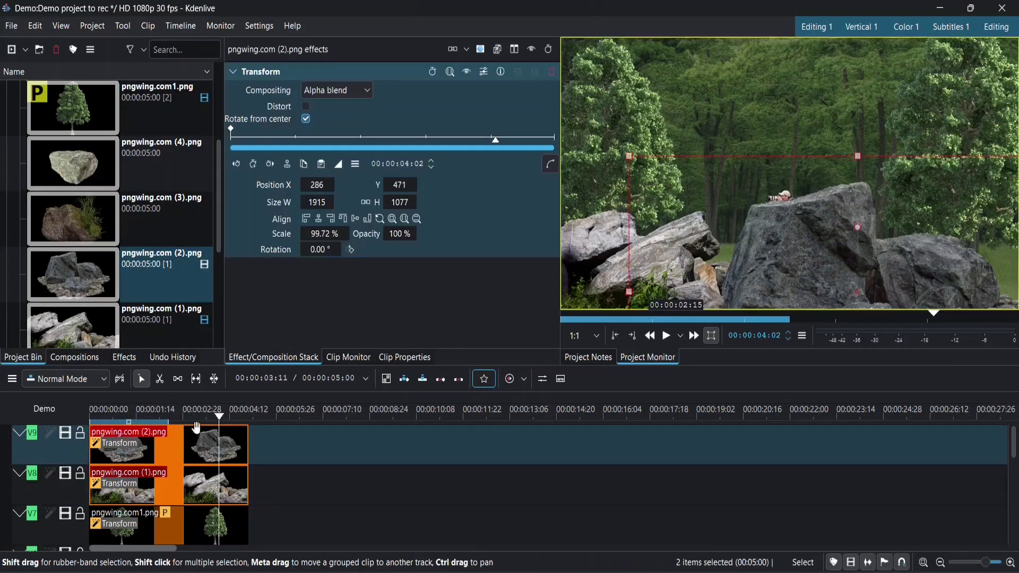
Step: Insert three video tracks above V9 from the V9 track header menu
right_click(55, 458)
click(80, 461)
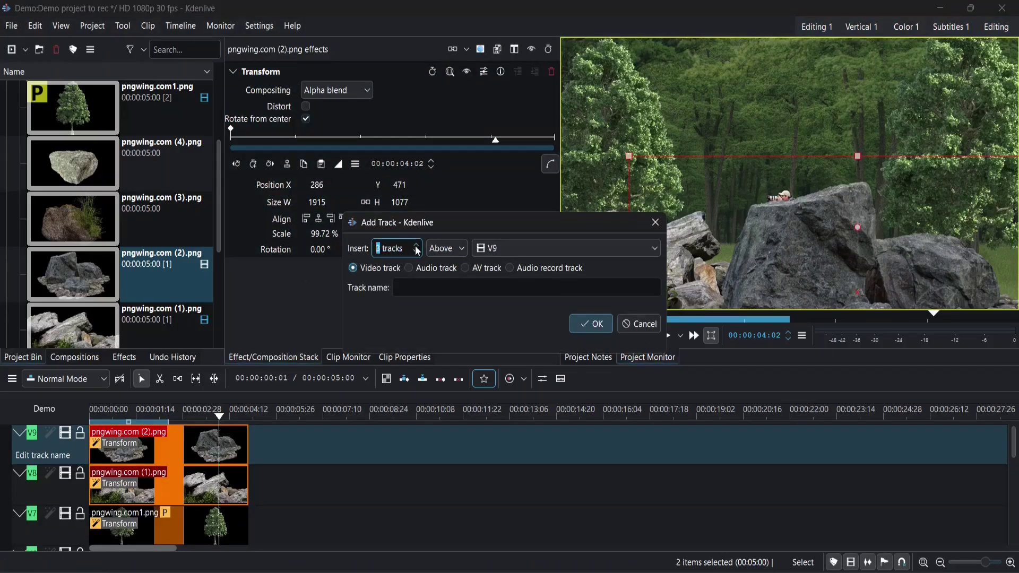
click(595, 324)
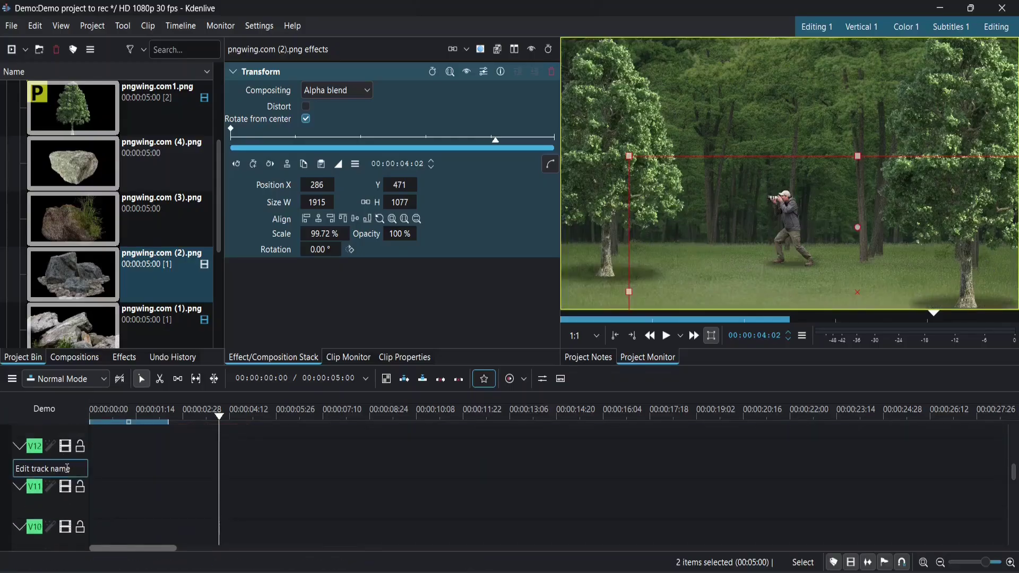
scroll(161, 284, down, 5)
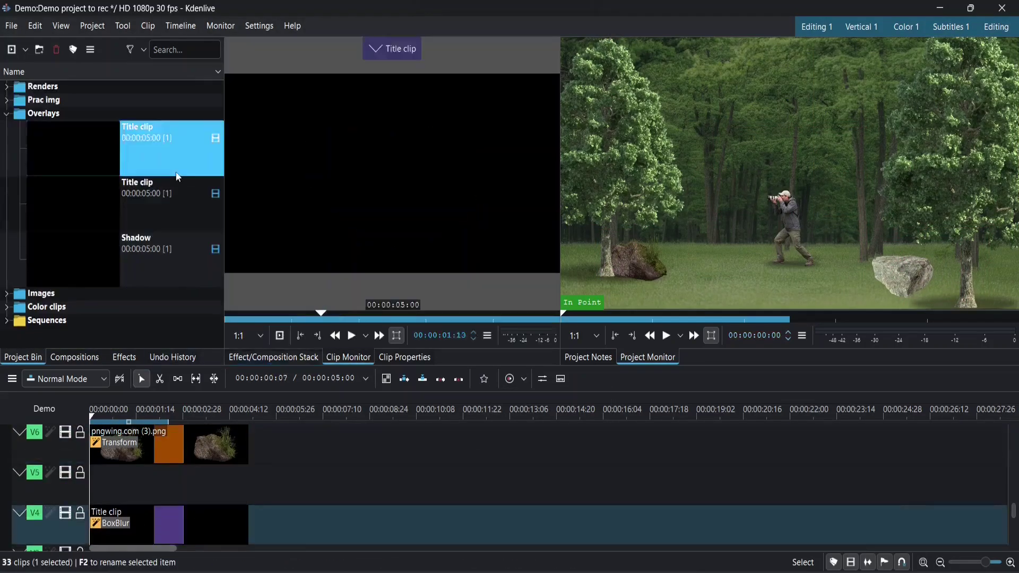
Step: Open and close the title clip, then open and select the rock shadow title clip for editing
double_click(159, 148)
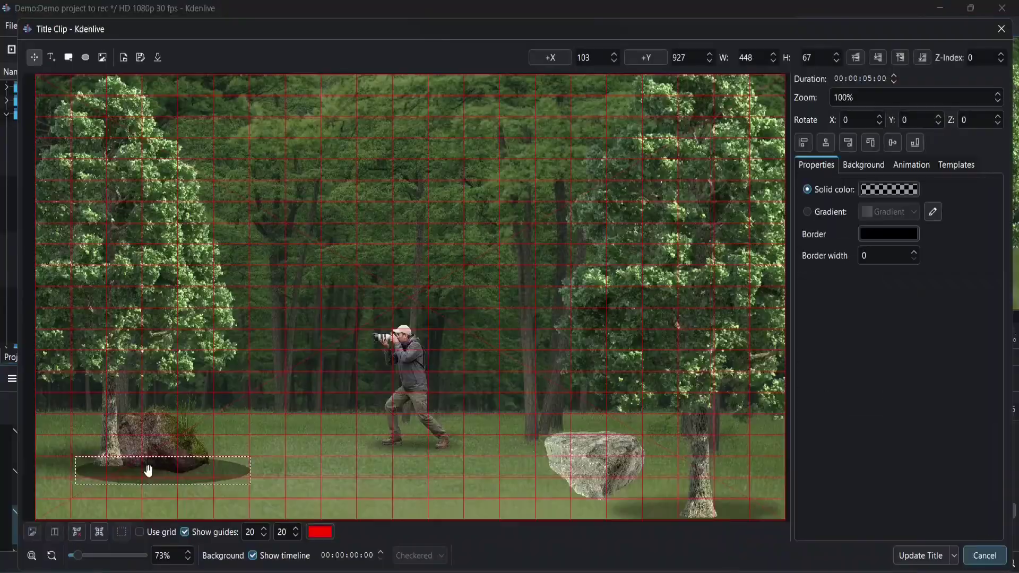
click(921, 555)
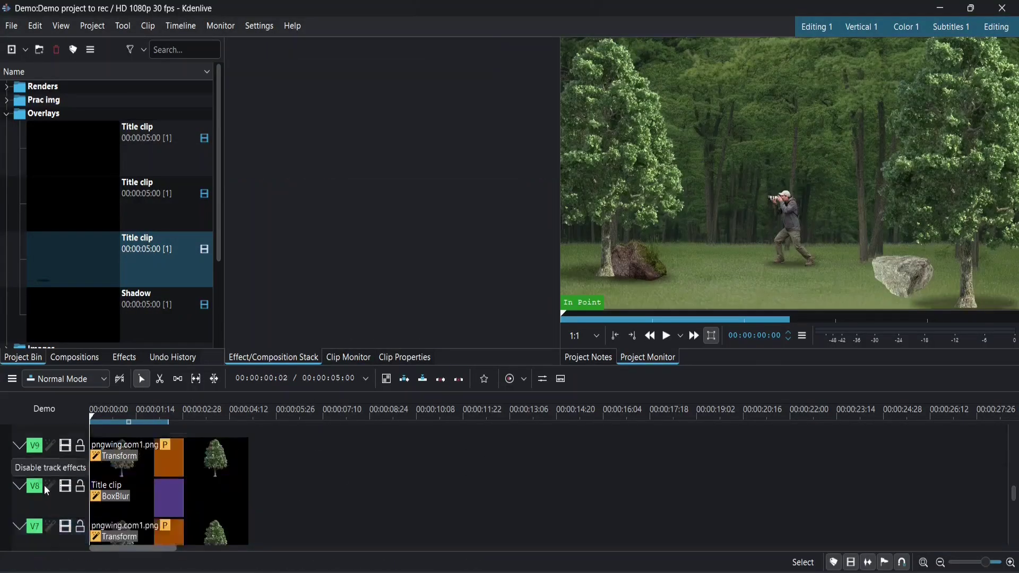
double_click(159, 483)
click(594, 499)
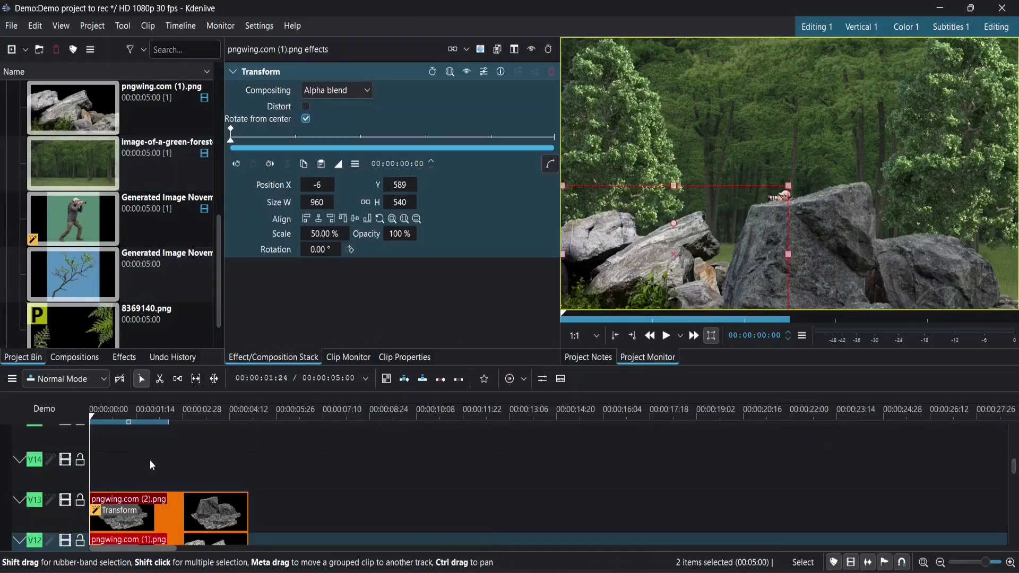
Step: Place the branch image on V14 and key out its blue sky with Chroma Key: Advanced
click(152, 465)
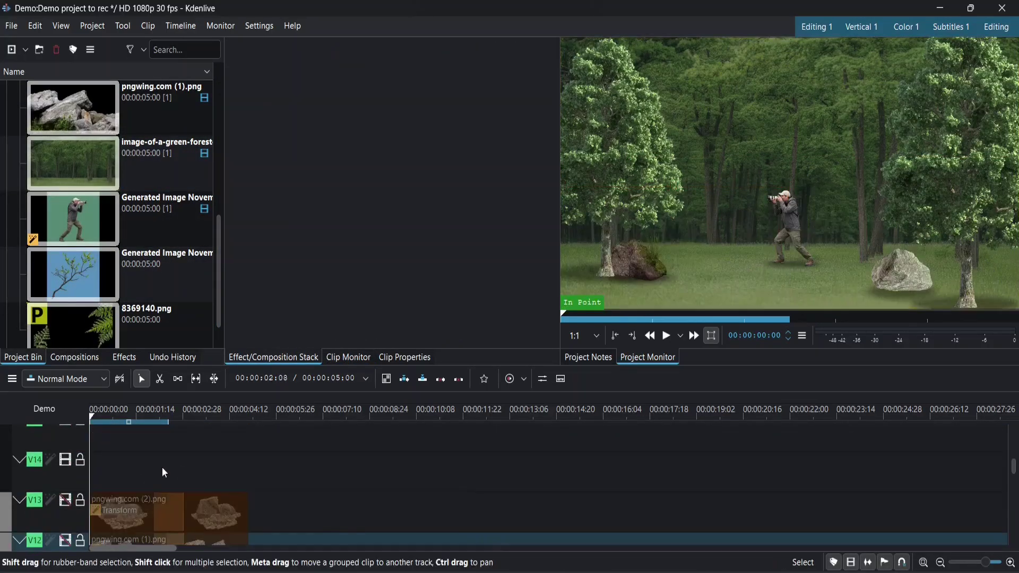
scroll(132, 277, down, 1)
drag(132, 218, 59, 519)
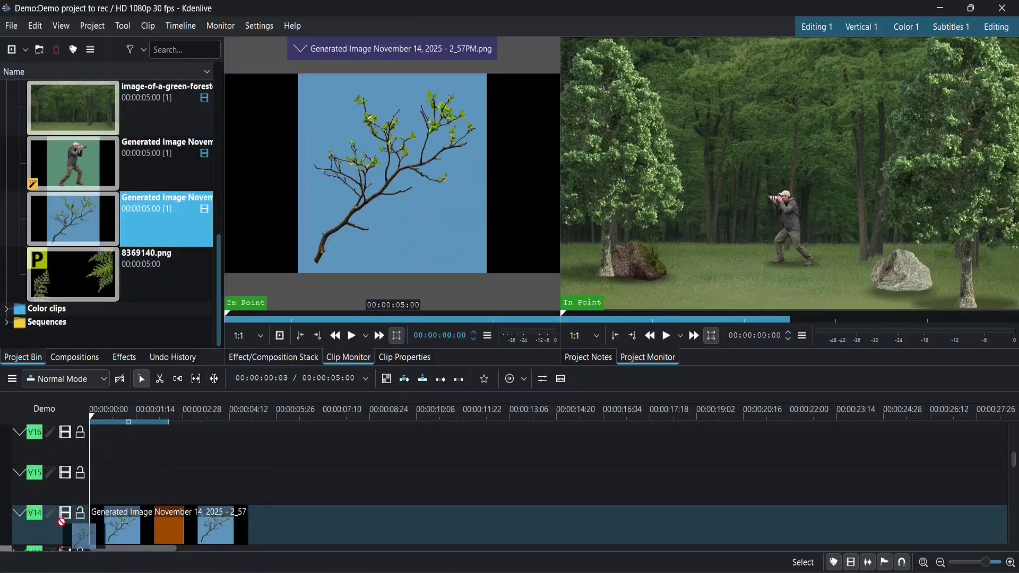
click(142, 531)
click(125, 357)
click(106, 71)
text(adva)
double_click(113, 103)
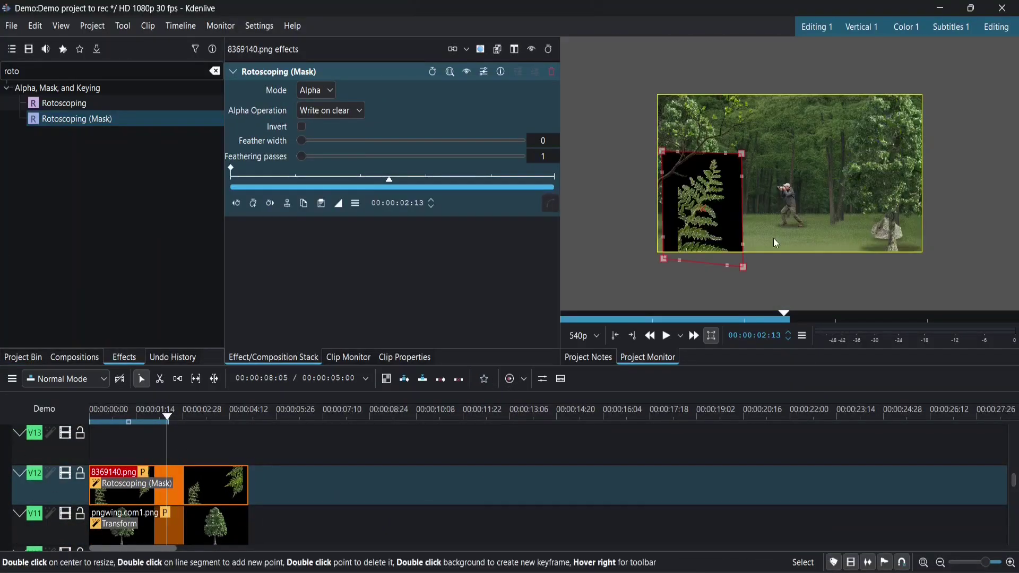
Step: Set the fern mask alpha to Subtract and position the two ferns at the left and right edges
click(331, 111)
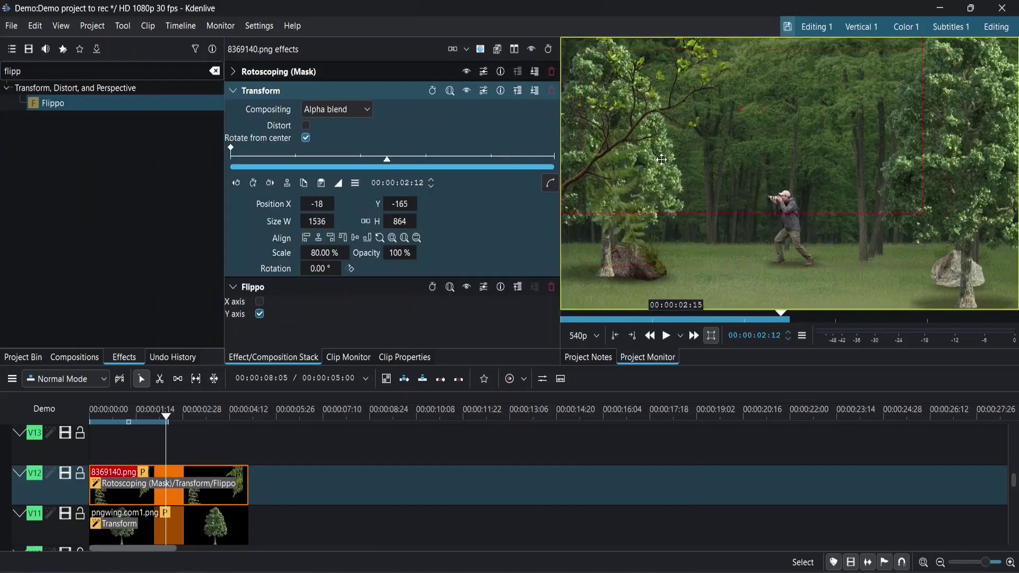
drag(732, 217, 771, 202)
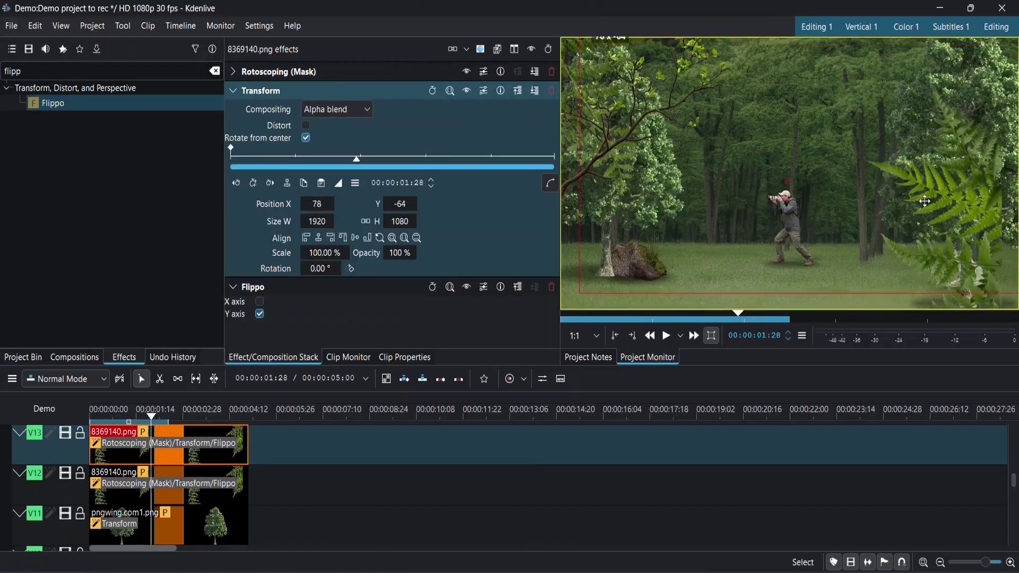
drag(910, 195, 941, 199)
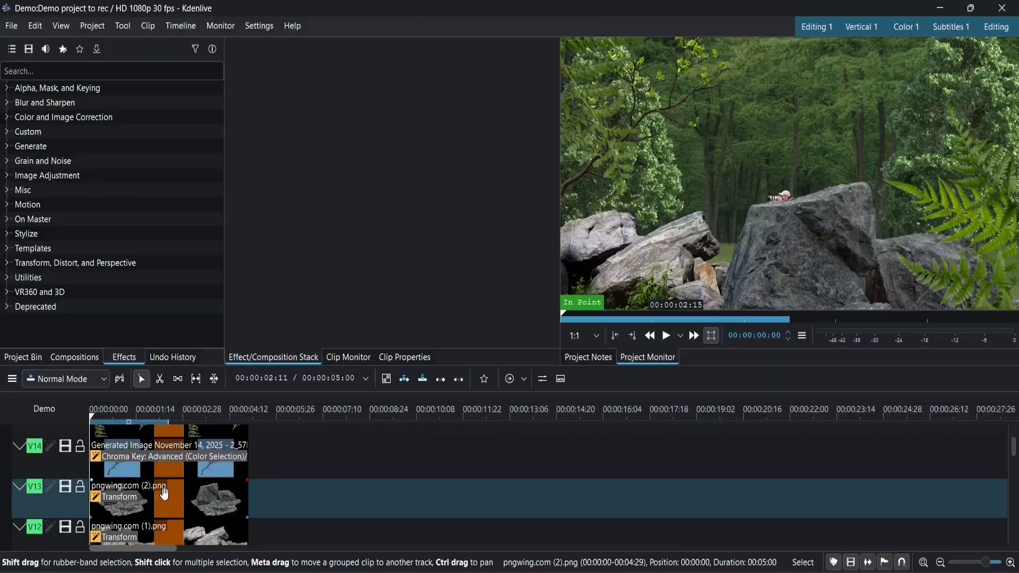
click(146, 494)
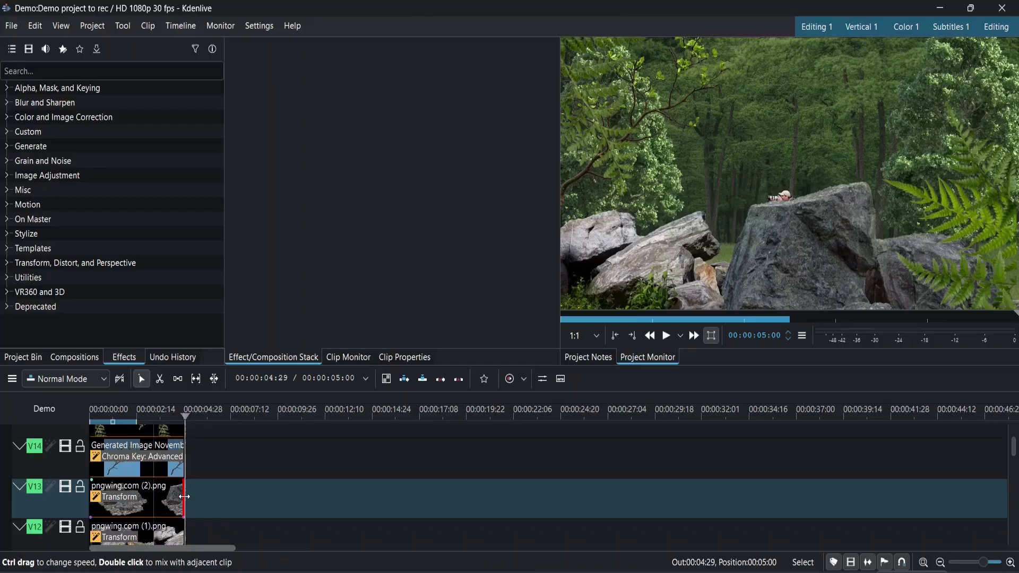
Step: Select all timeline clips and extend them from 5 to 10 seconds, ending at 00:00:10:00
scroll(186, 501, down, 1)
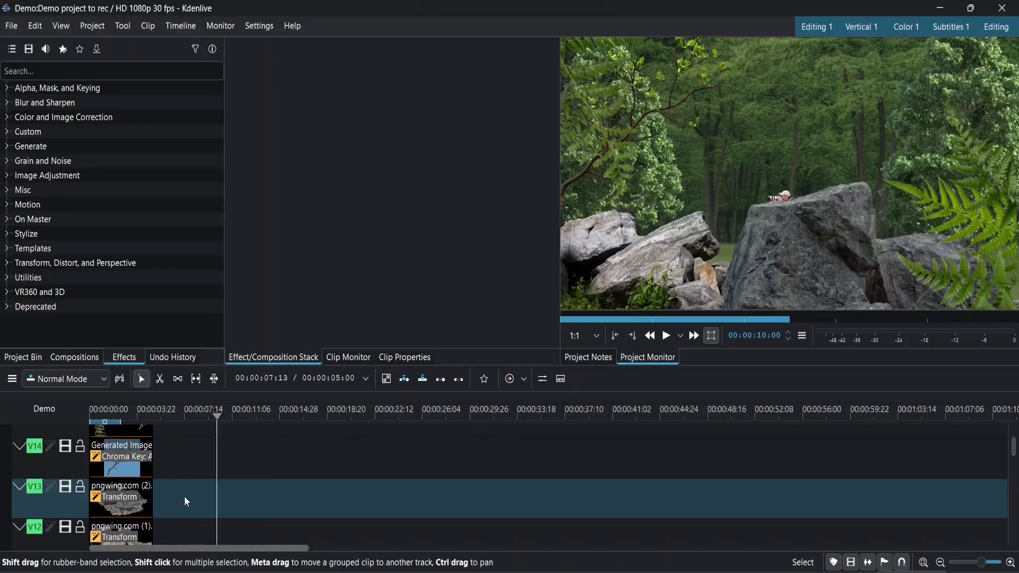
key(ctrl+a)
drag(152, 494, 217, 494)
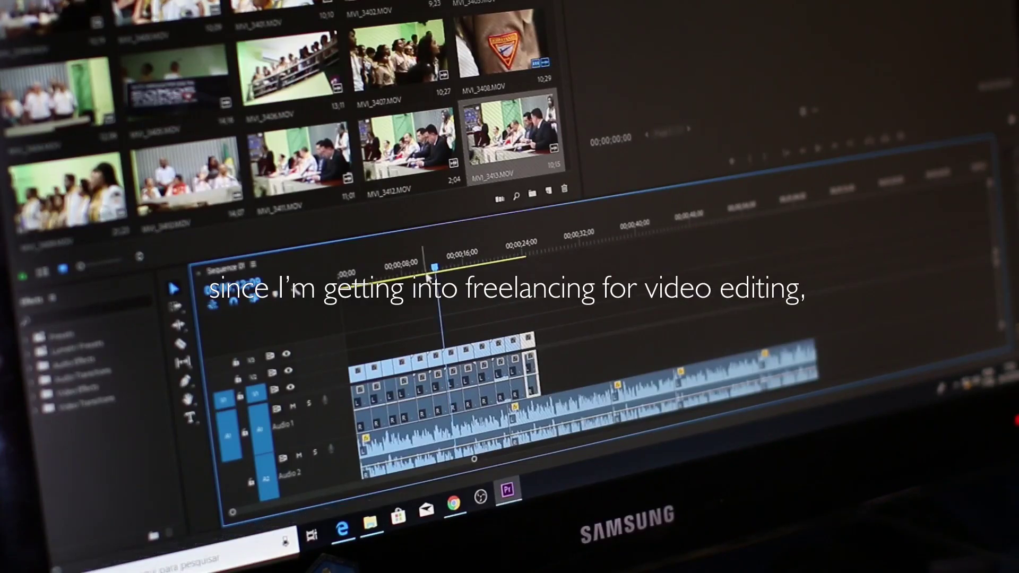
drag(511, 277, 506, 287)
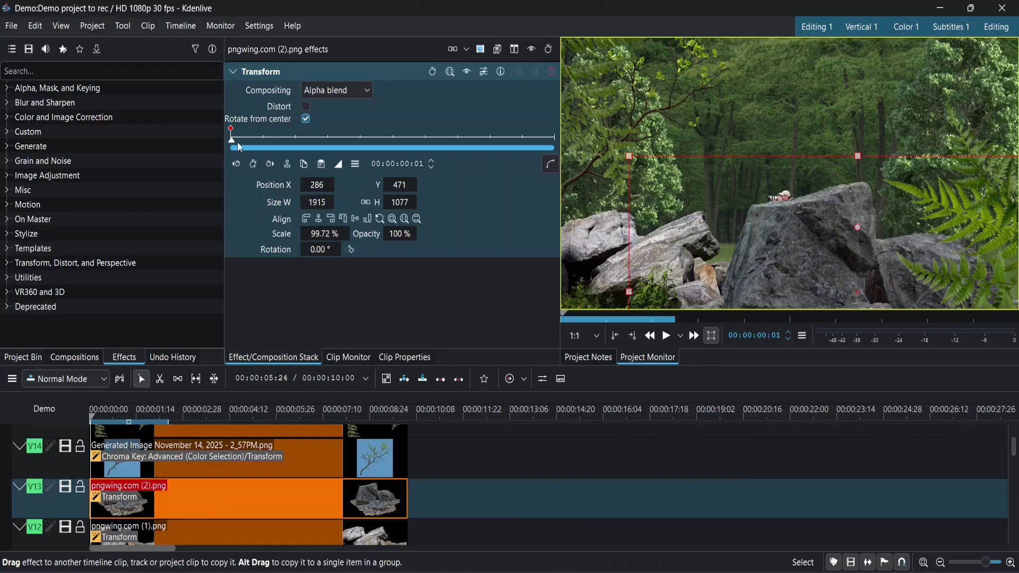
Step: Scale the front rock to 200% at its end keyframe and copy that Transform to the other rock clip
click(554, 136)
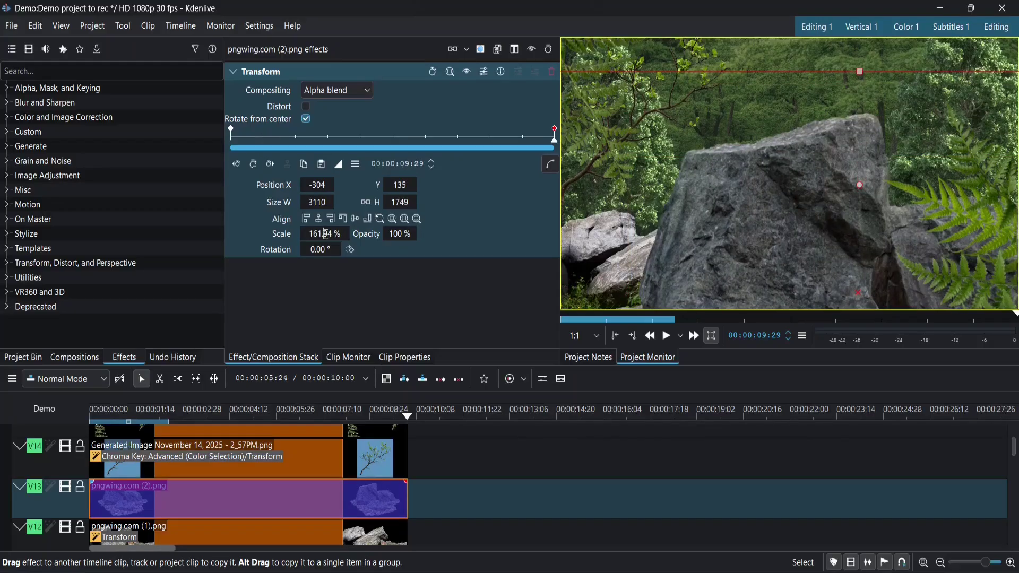
drag(754, 175, 914, 282)
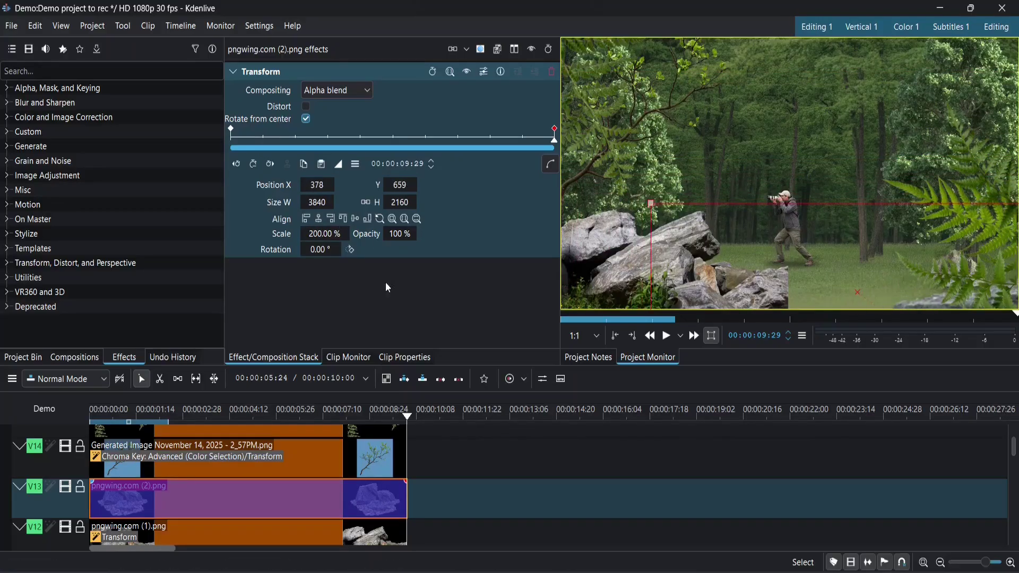
drag(449, 527, 318, 531)
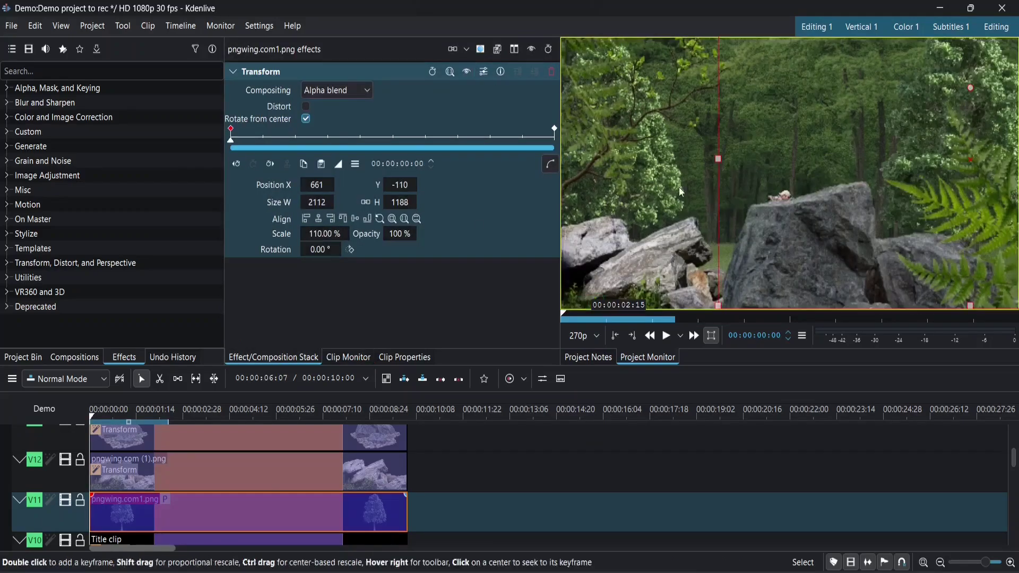
Step: Raise the tree layer's end-keyframe scale to 260%
drag(318, 235, 361, 235)
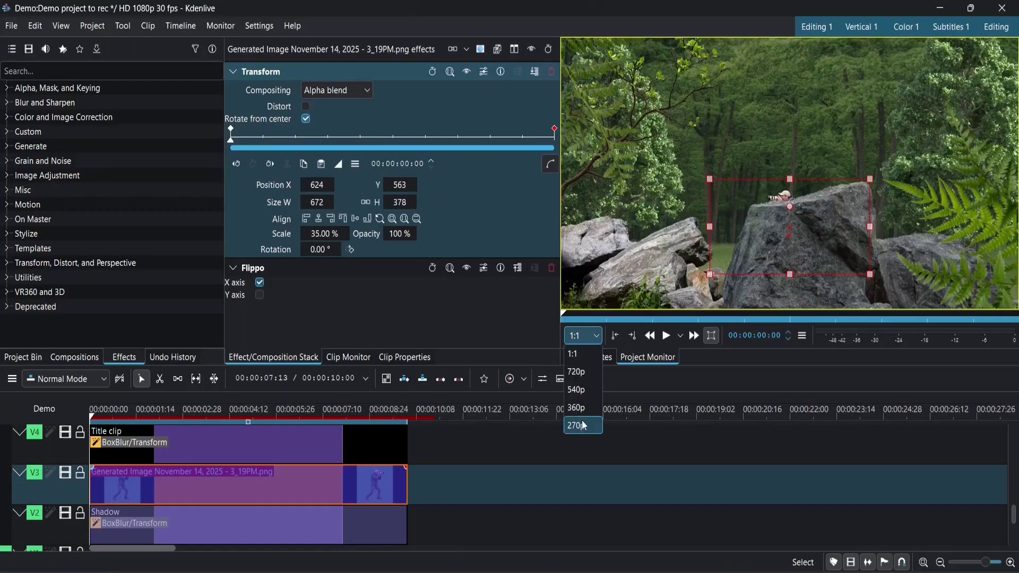
Step: Close the preview resolution choices menu
click(582, 419)
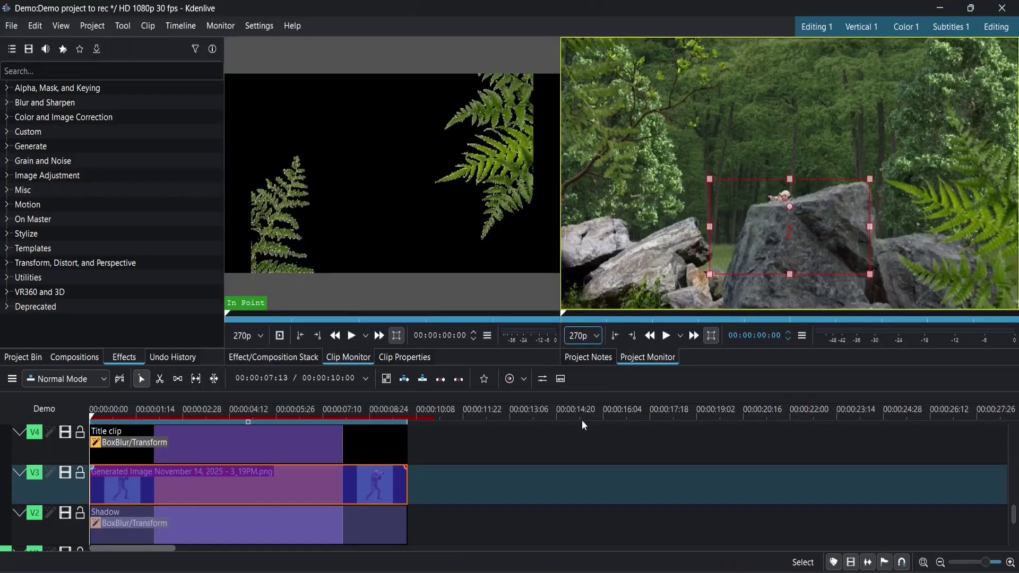